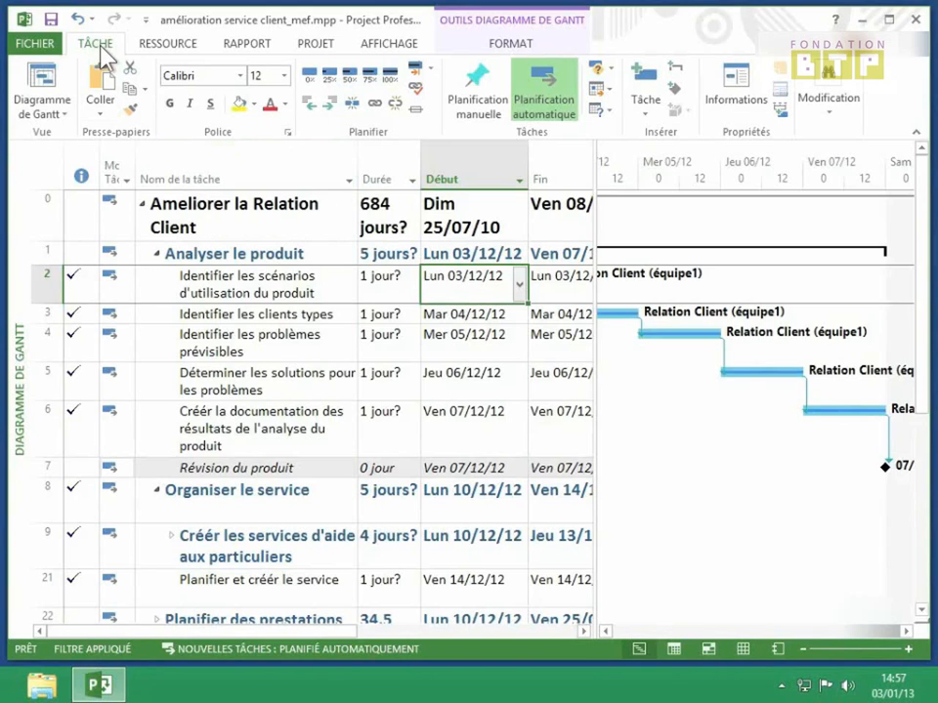
# Step: Display the project in the Gantt chart view (Diagramme de Gantt)
pyautogui.click(44, 86)
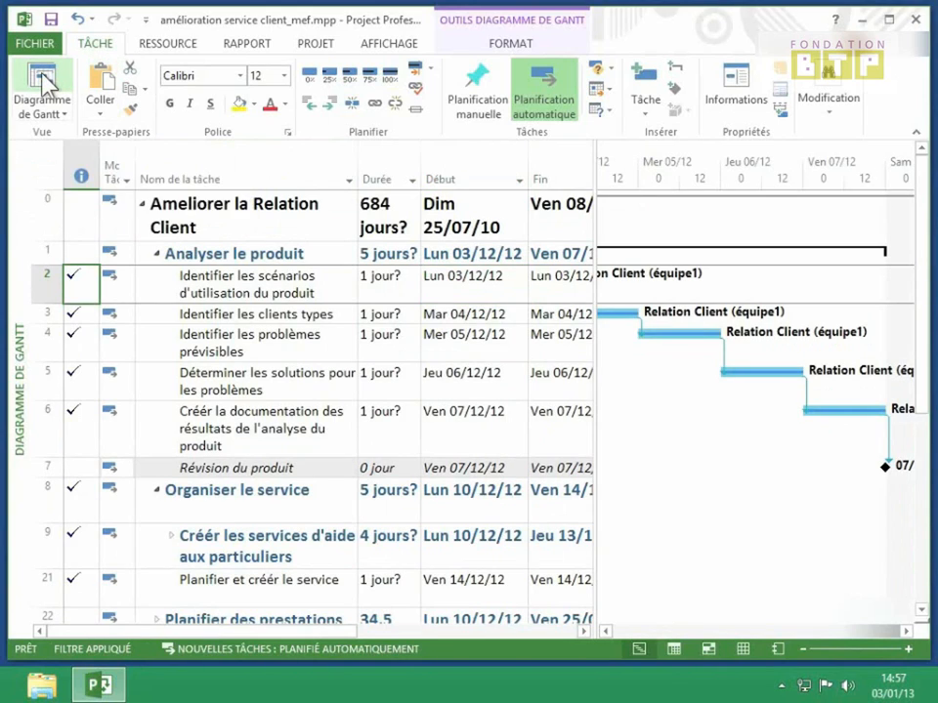
pyautogui.click(180, 228)
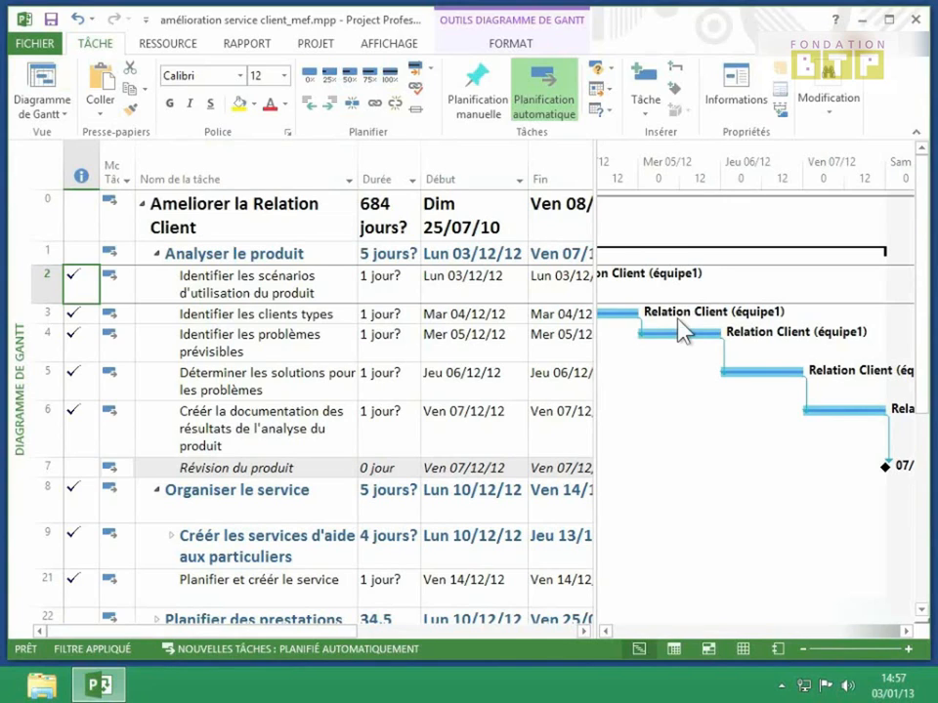
pyautogui.moveTo(675, 331)
# Step: Collapse the project summary task "Ameliorer la Relation Client" and expand it again
pyautogui.click(279, 211)
pyautogui.click(143, 205)
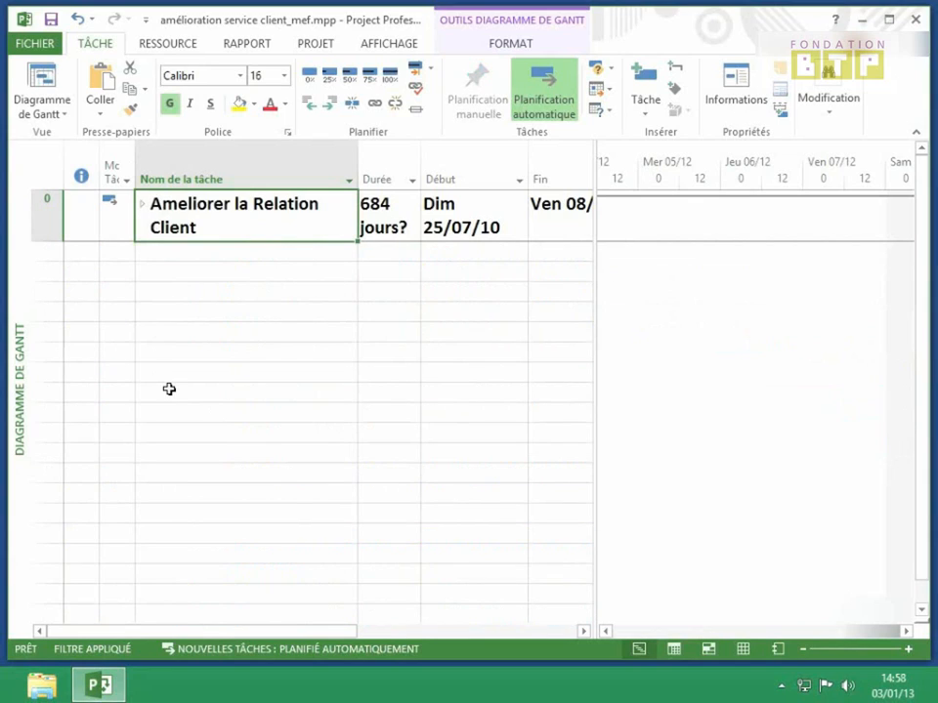
pyautogui.click(272, 194)
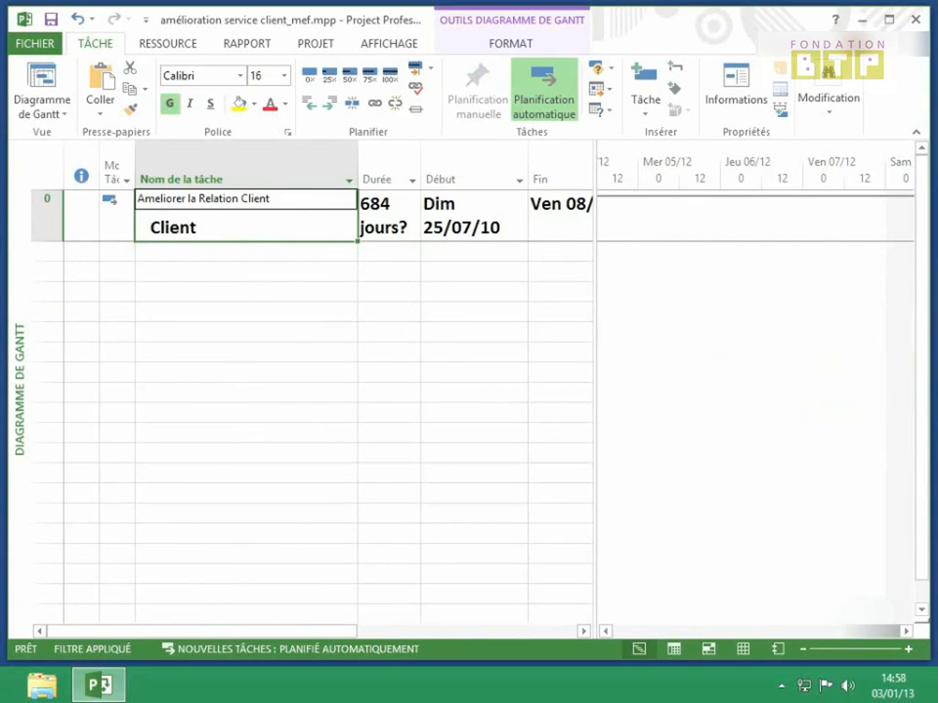
pyautogui.press('Escape')
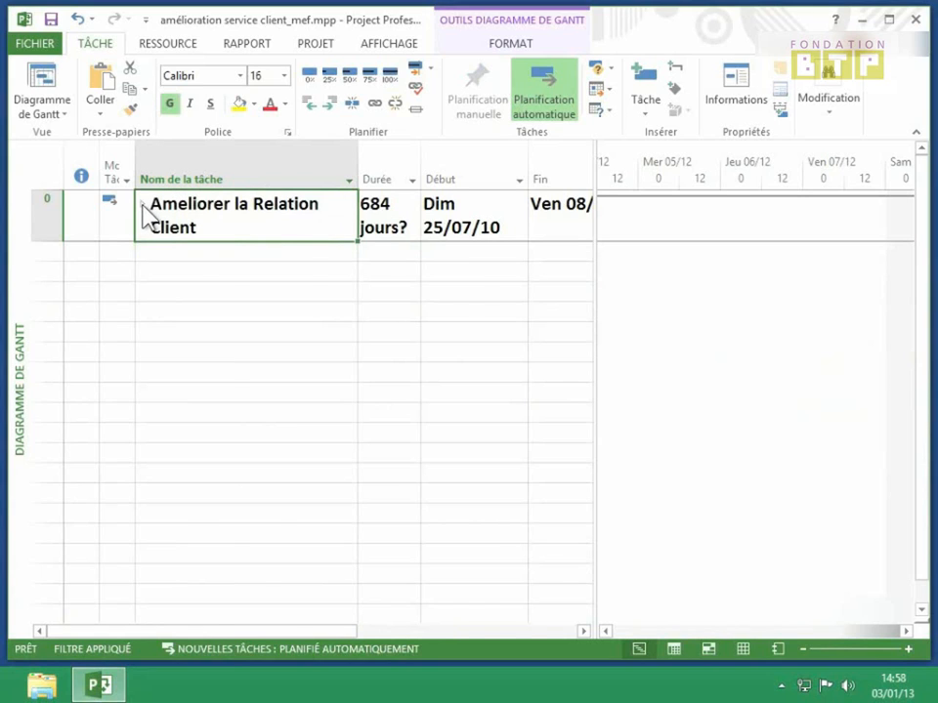
pyautogui.click(143, 206)
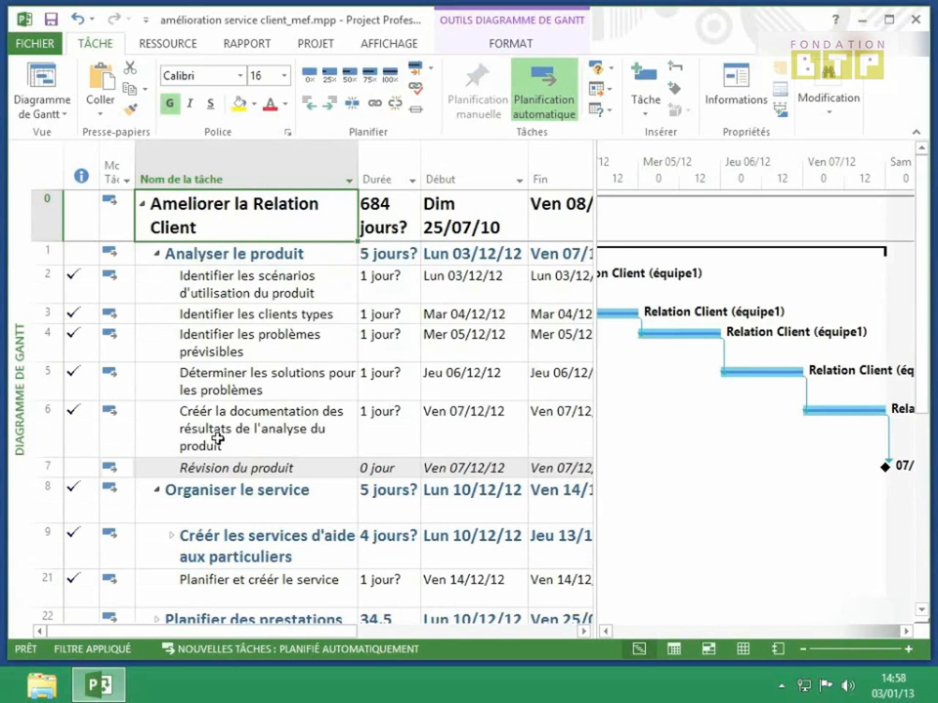
# Step: Look through the project's main phases, collapsing and re-expanding the subtasks of "Analyser le produit"
pyautogui.scroll(-2, 210, 500)
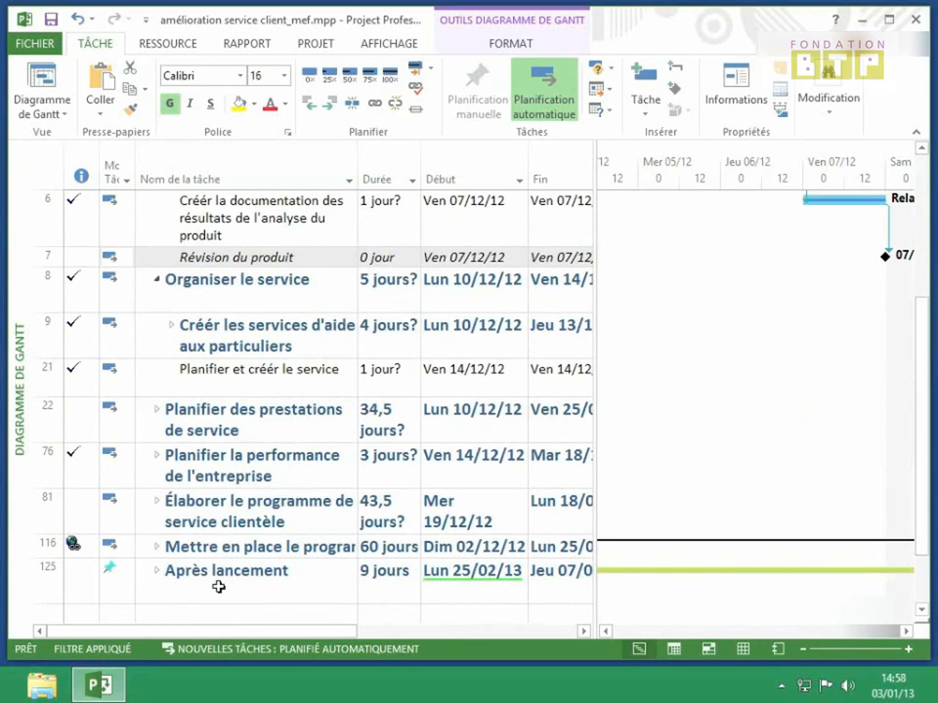
pyautogui.scroll(2, 219, 587)
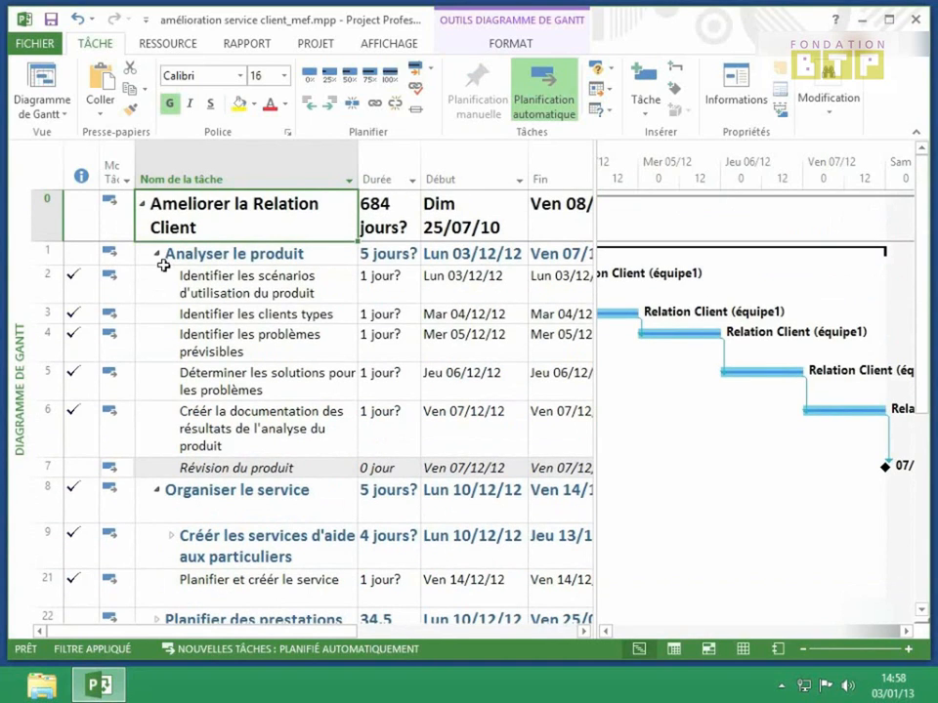
pyautogui.click(157, 256)
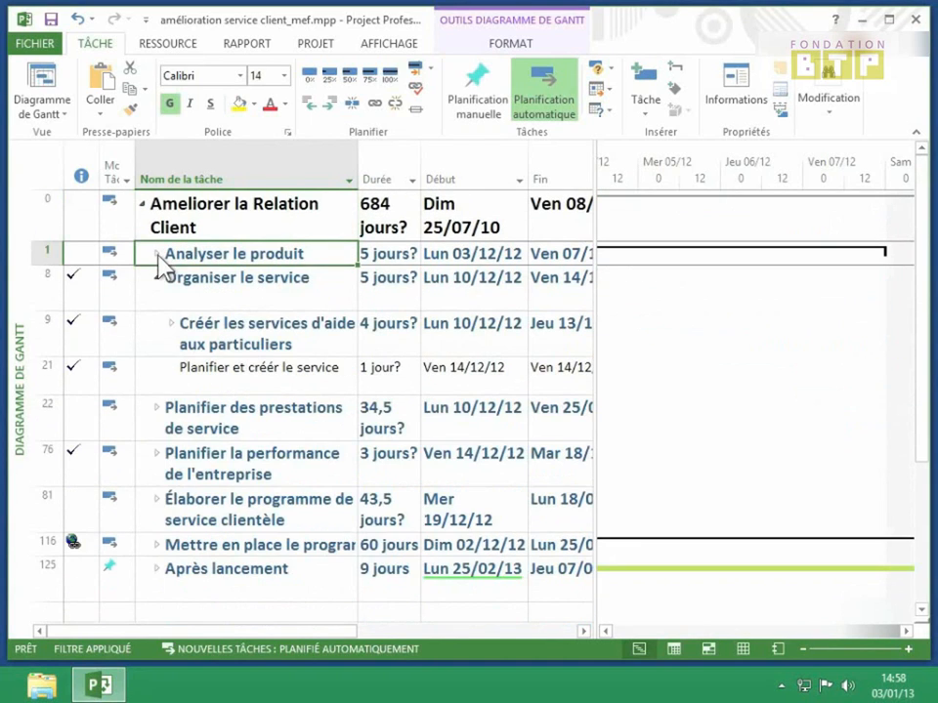
pyautogui.click(157, 256)
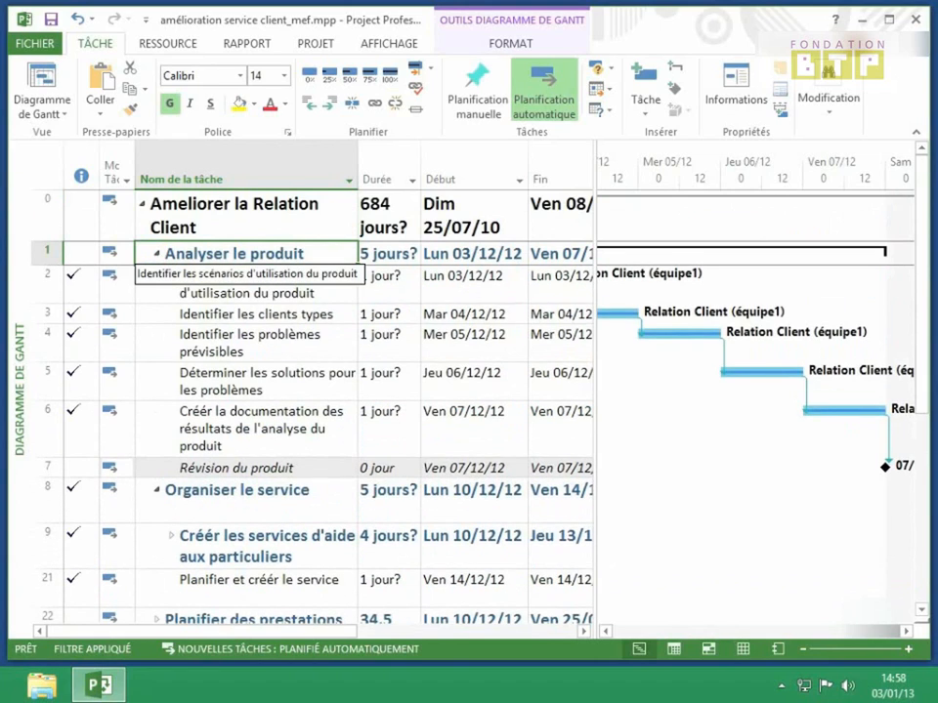
# Step: Examine the indicator, duration, start, finish, predecessor and resource name columns for the task "Identifier les scénarios d'utilisation du produit"
pyautogui.click(185, 286)
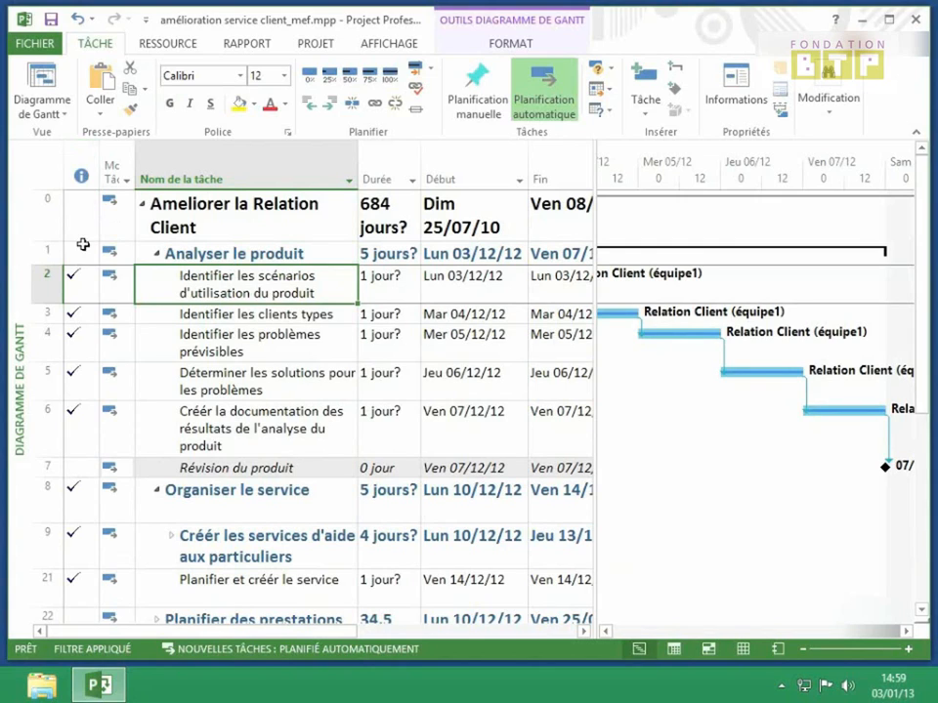
pyautogui.moveTo(82, 284)
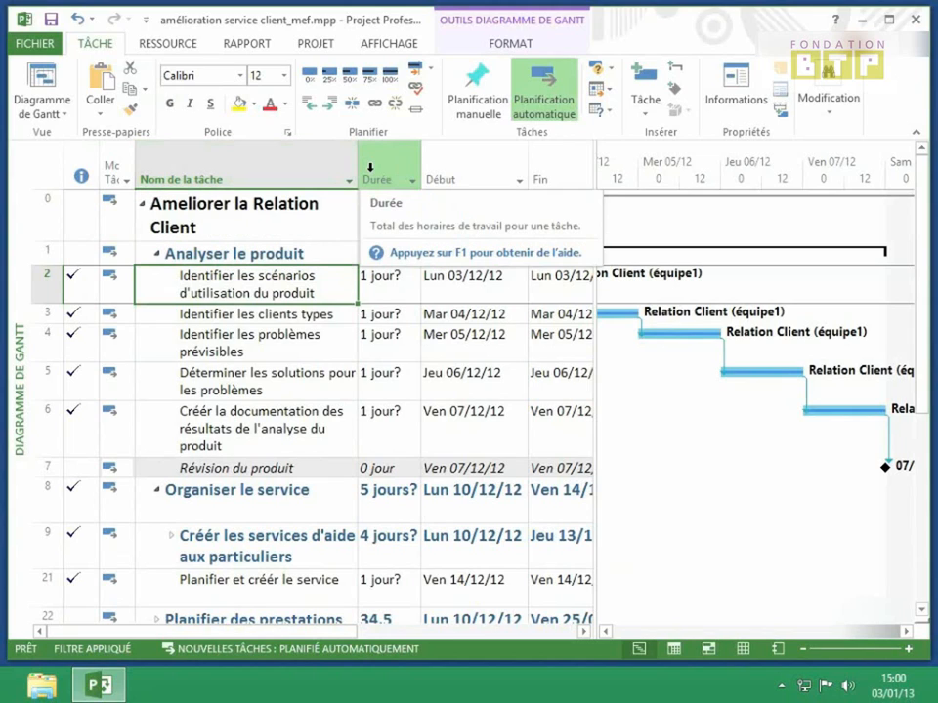
pyautogui.click(370, 291)
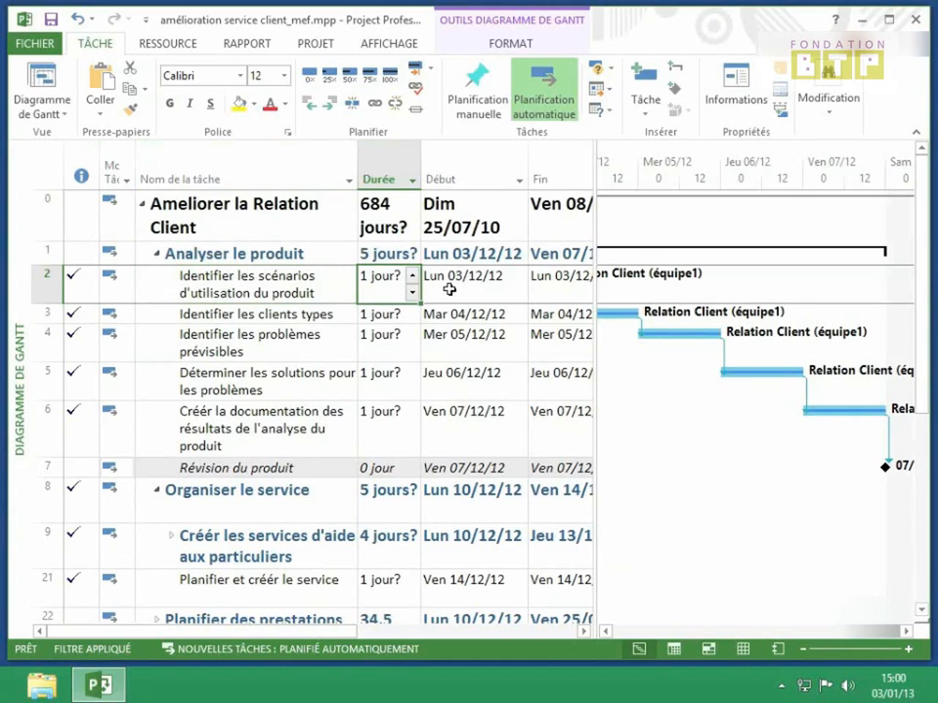
pyautogui.click(584, 632)
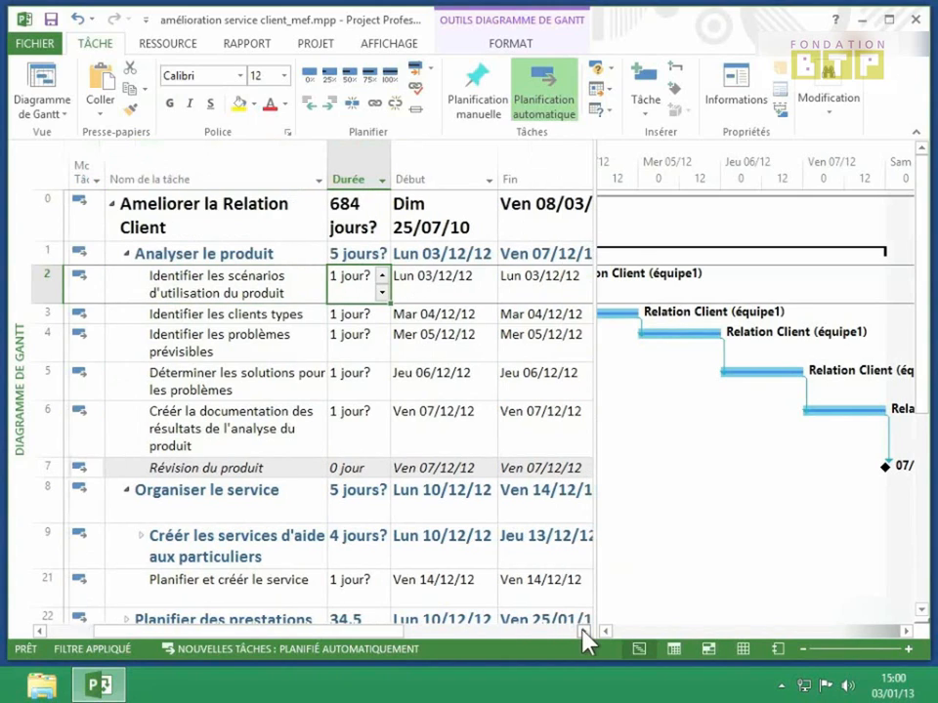
pyautogui.click(583, 632)
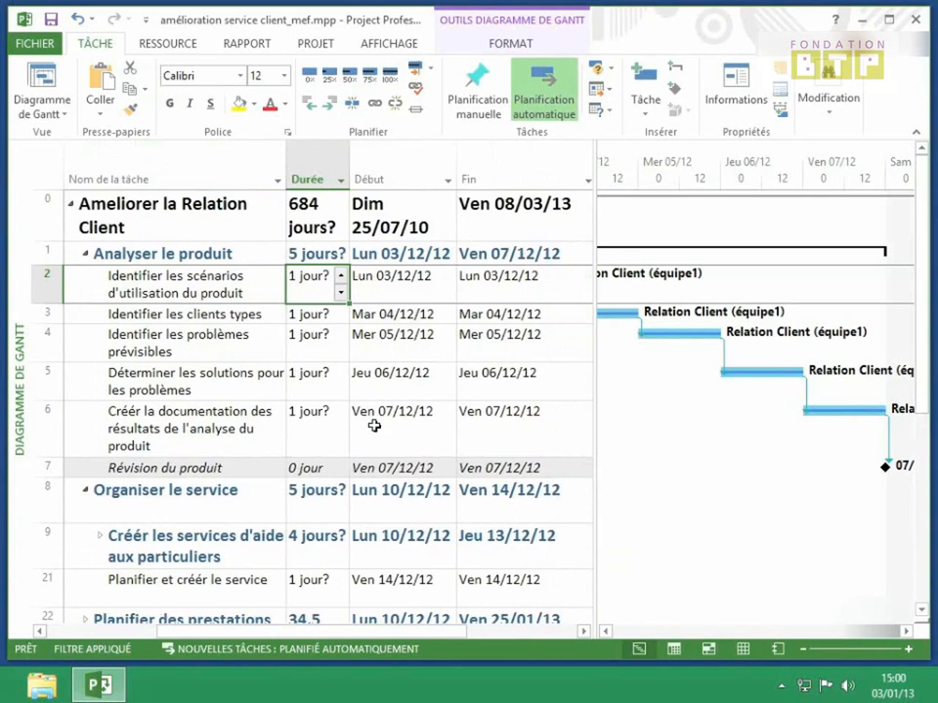
pyautogui.hscroll(5, 371, 422)
pyautogui.hscroll(-6, 370, 420)
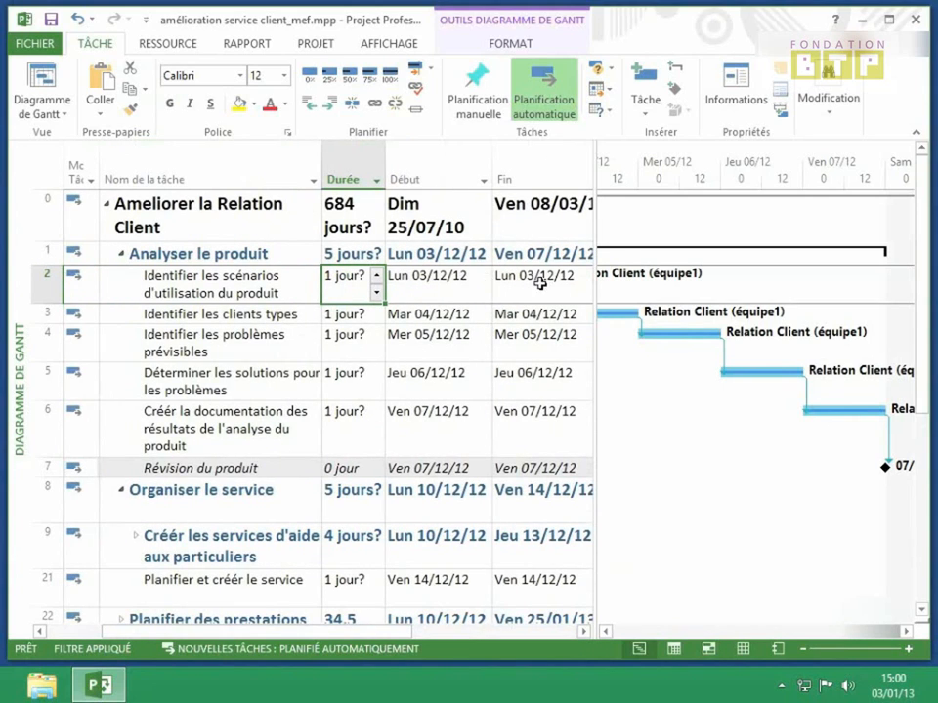
pyautogui.hscroll(3, 541, 284)
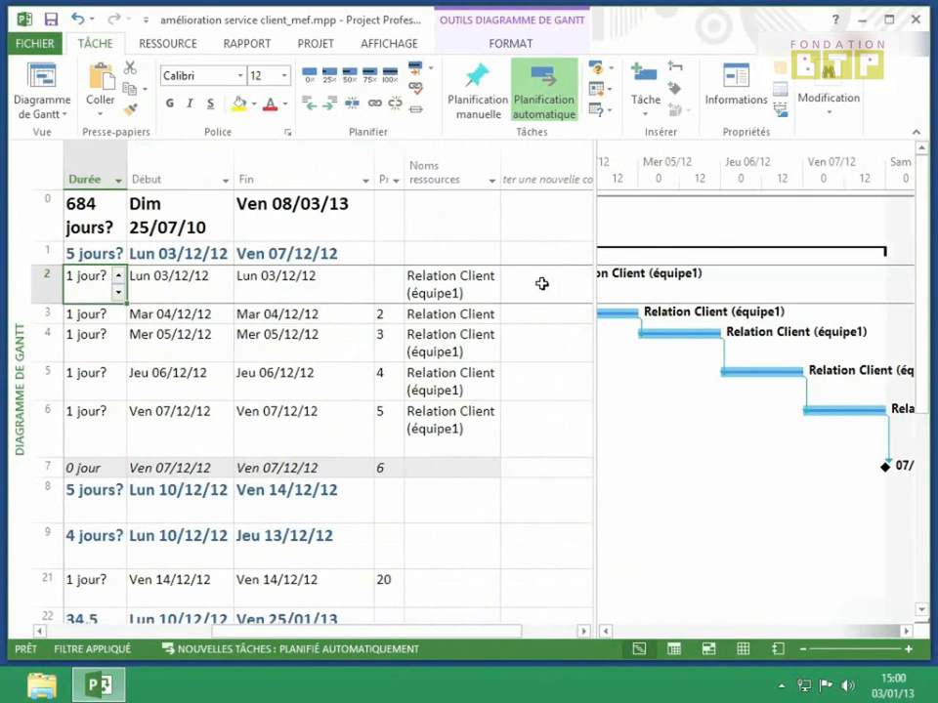
pyautogui.click(473, 283)
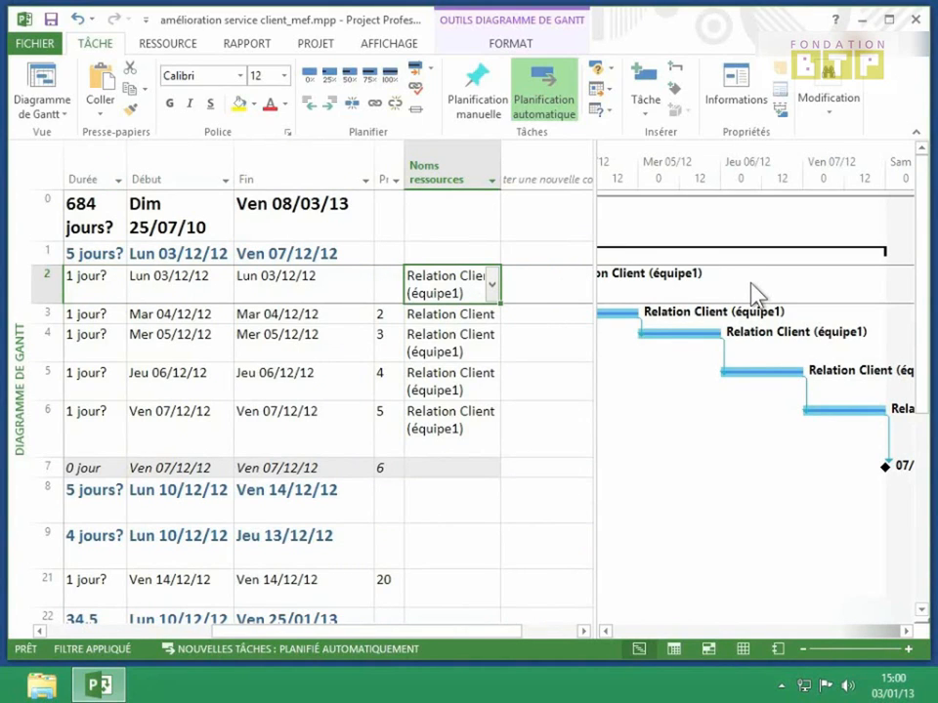
# Step: Shift the timeline back to Monday 03/12 to view the Gantt bar of "Identifier les scénarios d'utilisation du produit"
pyautogui.hotkey('alt', 'Left')
pyautogui.hotkey('alt', 'Left')
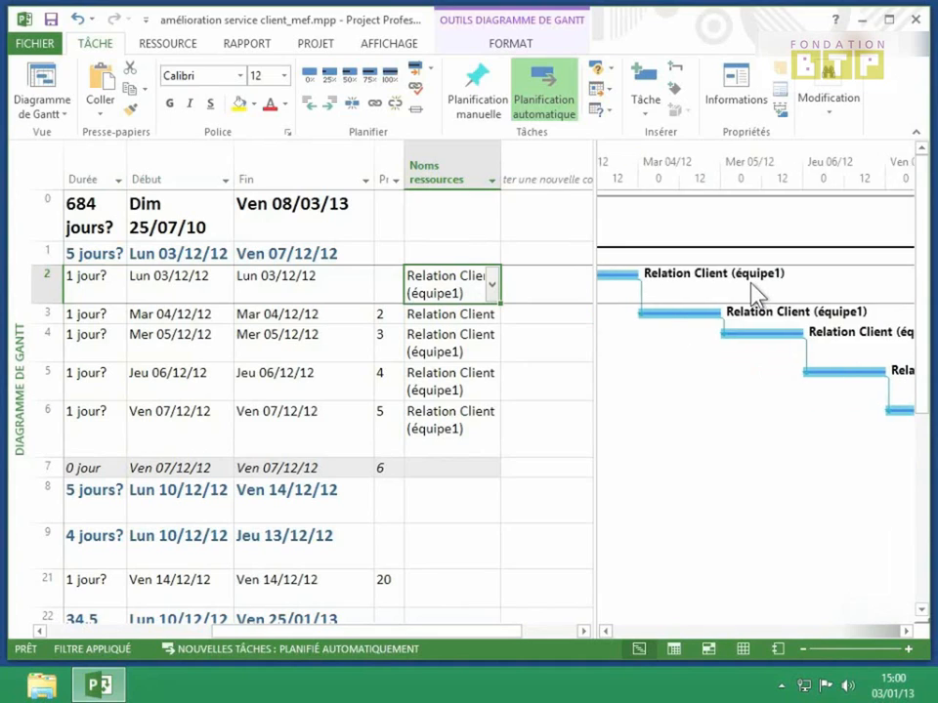
pyautogui.hotkey('alt', 'Left')
pyautogui.hotkey('alt', 'Left')
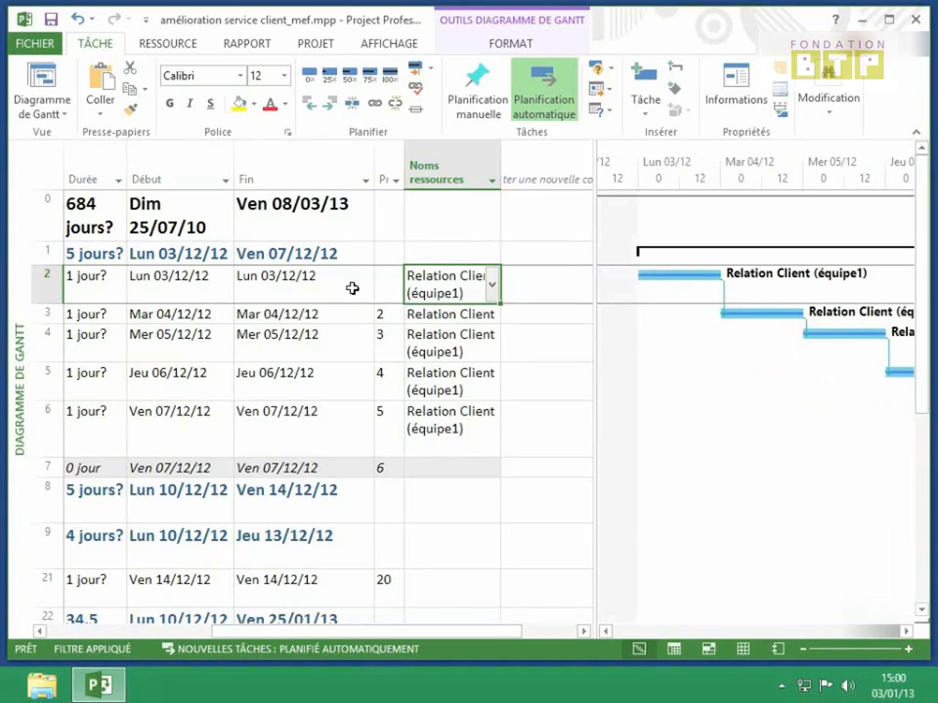
pyautogui.moveTo(667, 285)
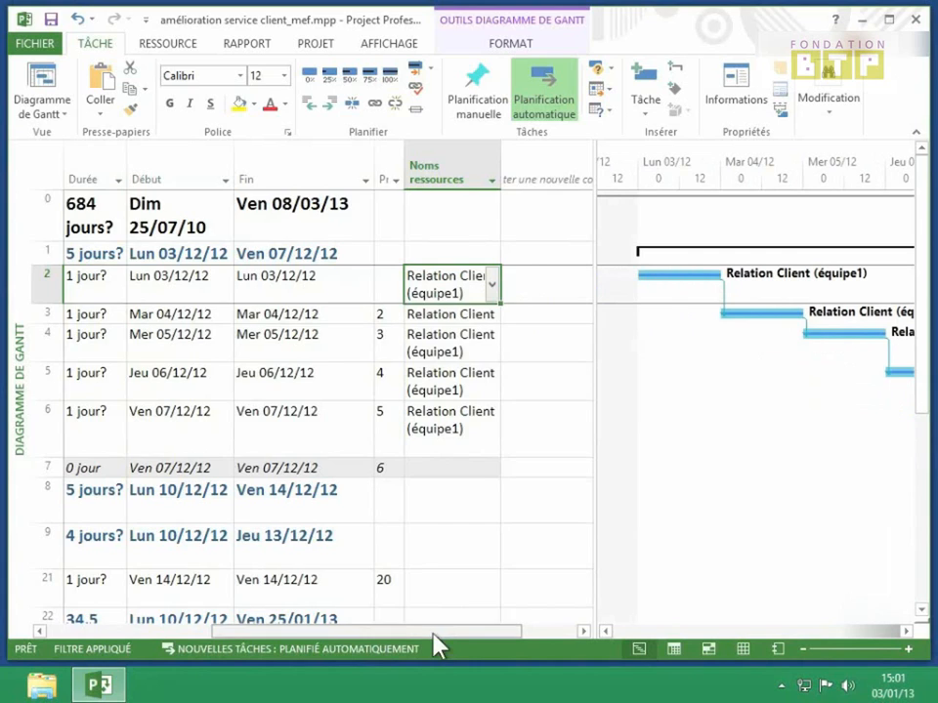
# Step: Select the task "Créér la documentation des résultats de l'analyse du produit" and bring its Gantt bar into view with Atteindre la tâche
pyautogui.moveTo(434, 635); pyautogui.dragTo(390, 635)
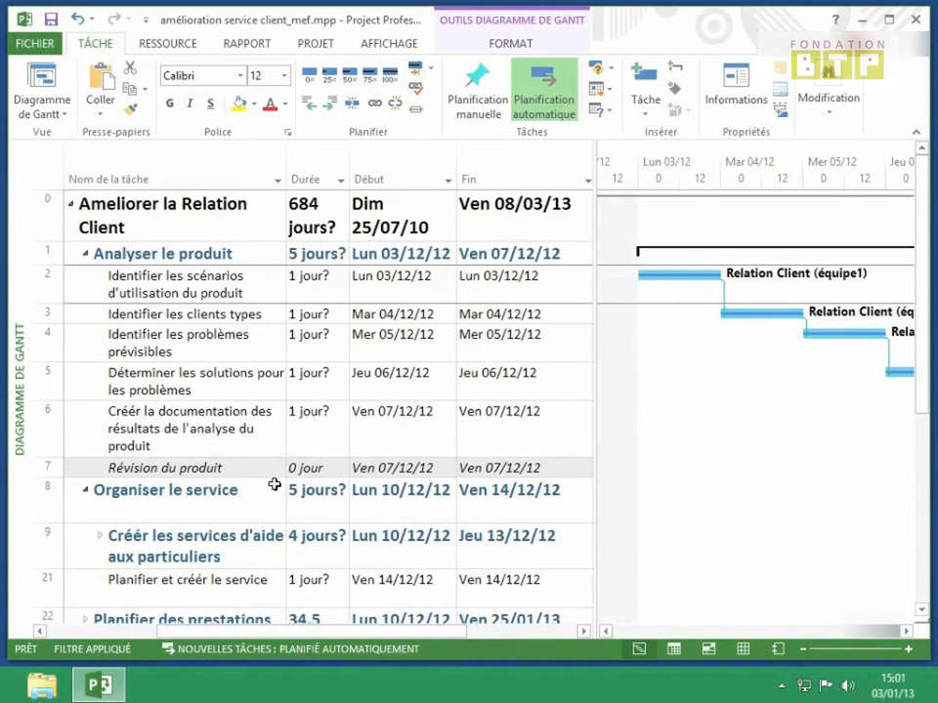
pyautogui.click(223, 434)
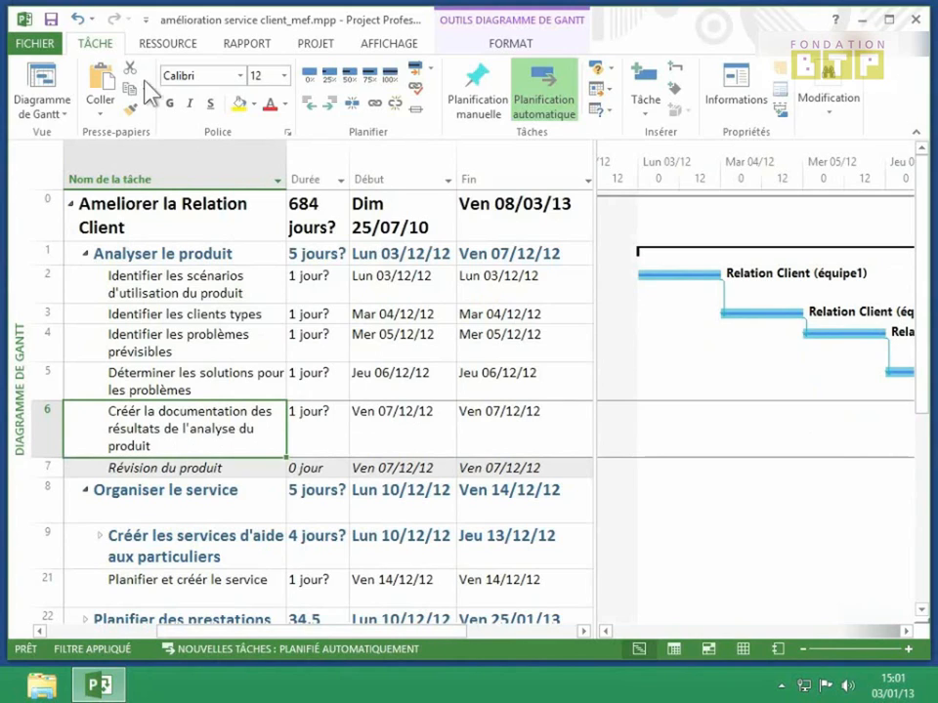
pyautogui.click(837, 103)
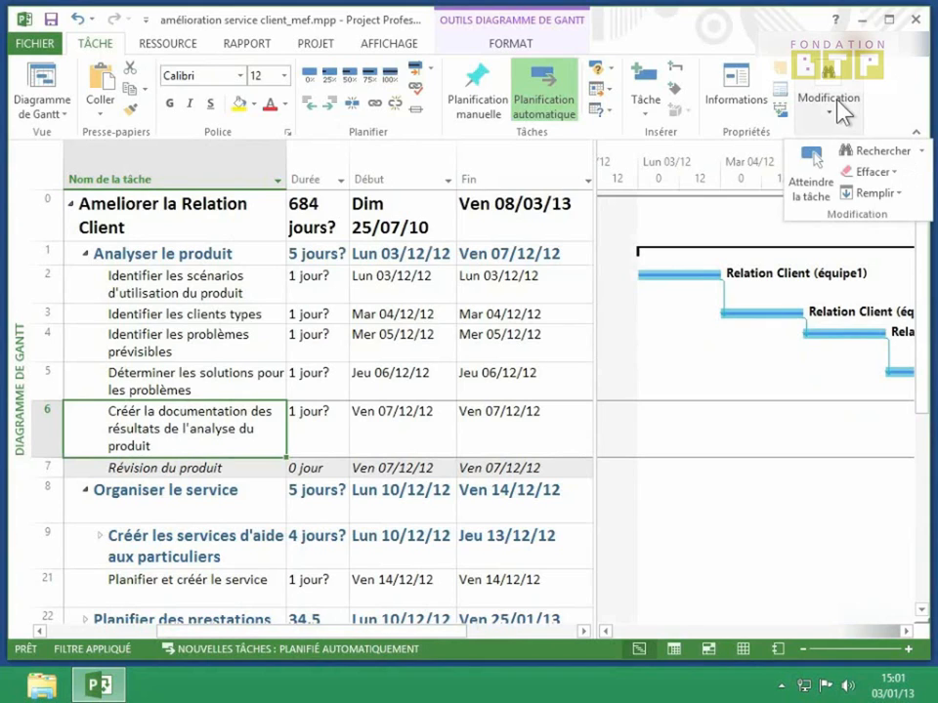
pyautogui.click(810, 185)
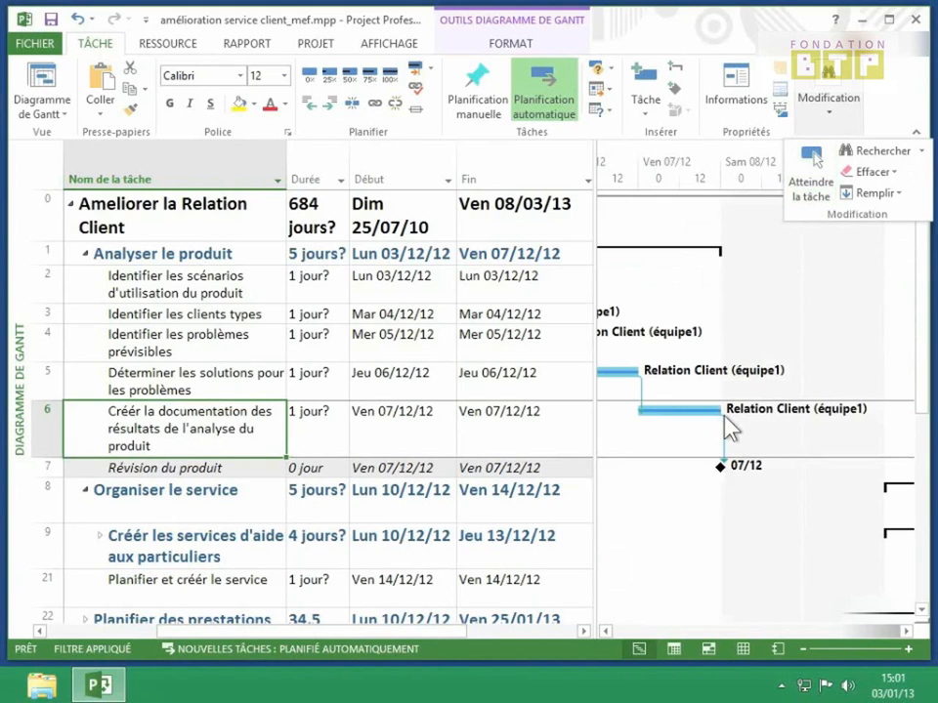
pyautogui.click(663, 413)
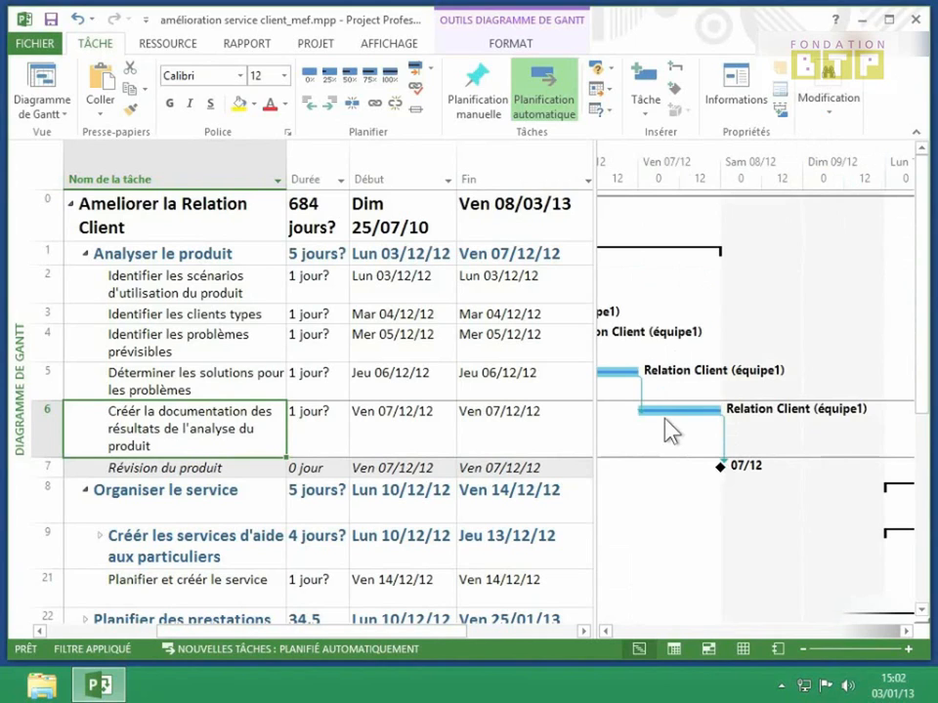
pyautogui.rightClick(235, 428)
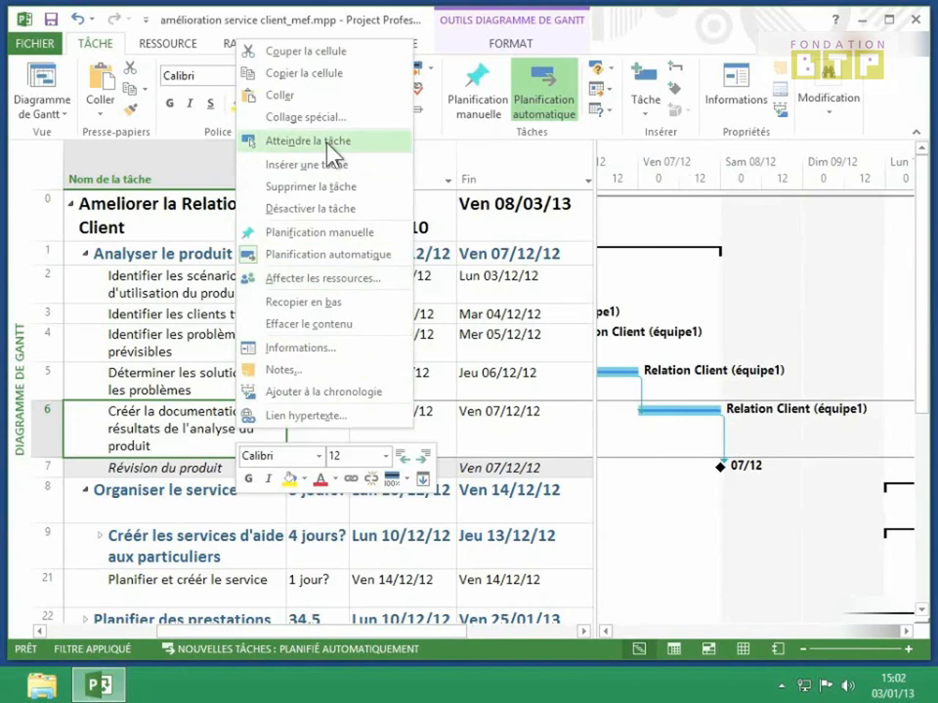
pyautogui.click(485, 237)
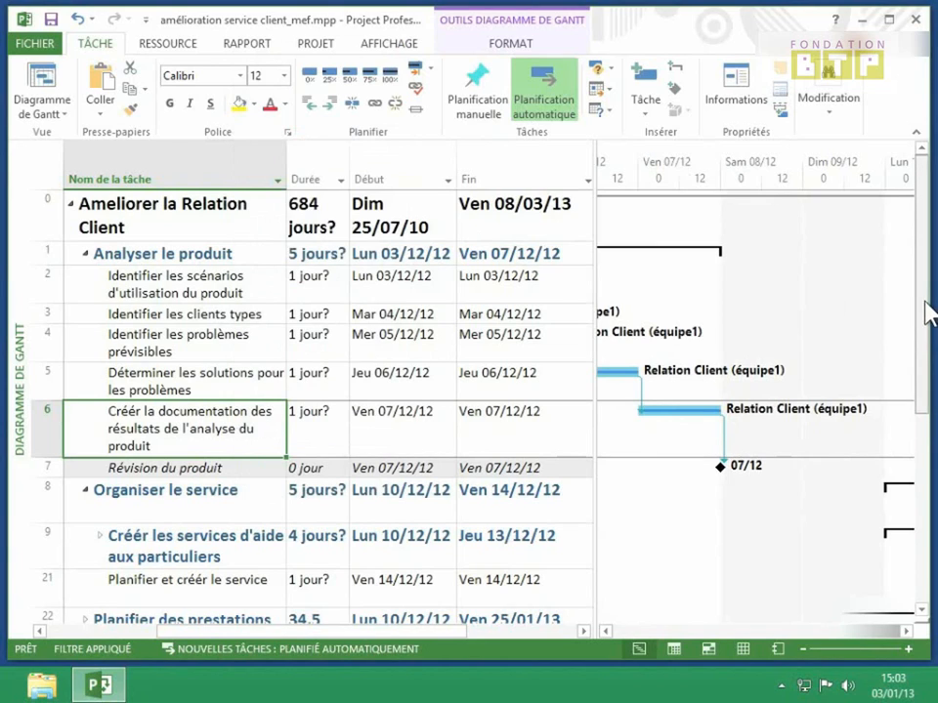
# Step: Expand the summary task "Créér les services d'aide aux particuliers" and look through its subtasks
pyautogui.moveTo(928, 313); pyautogui.dragTo(919, 427)
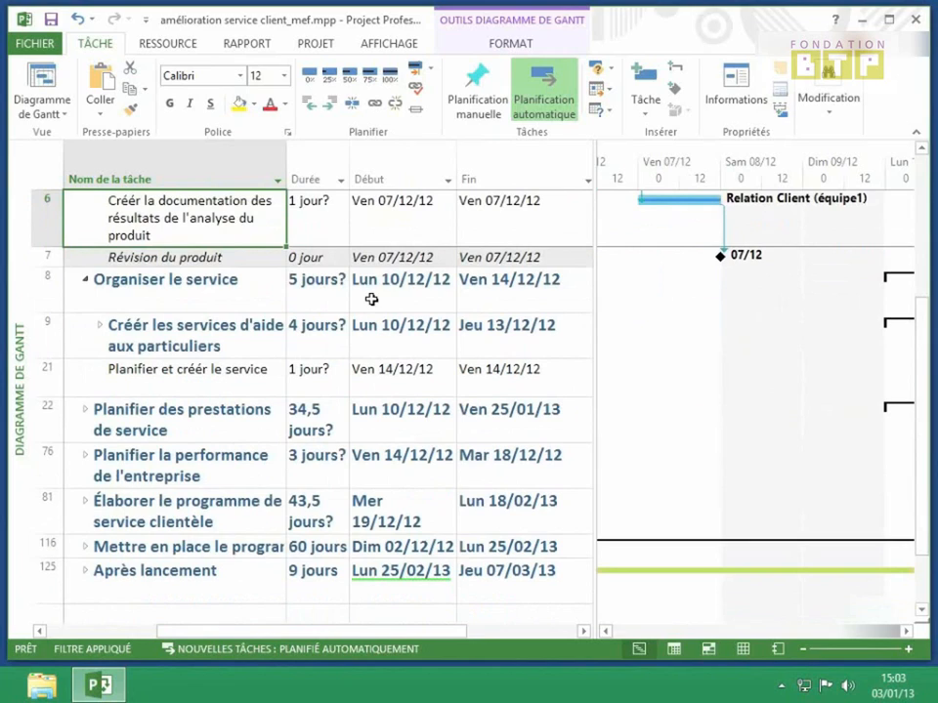
pyautogui.click(100, 326)
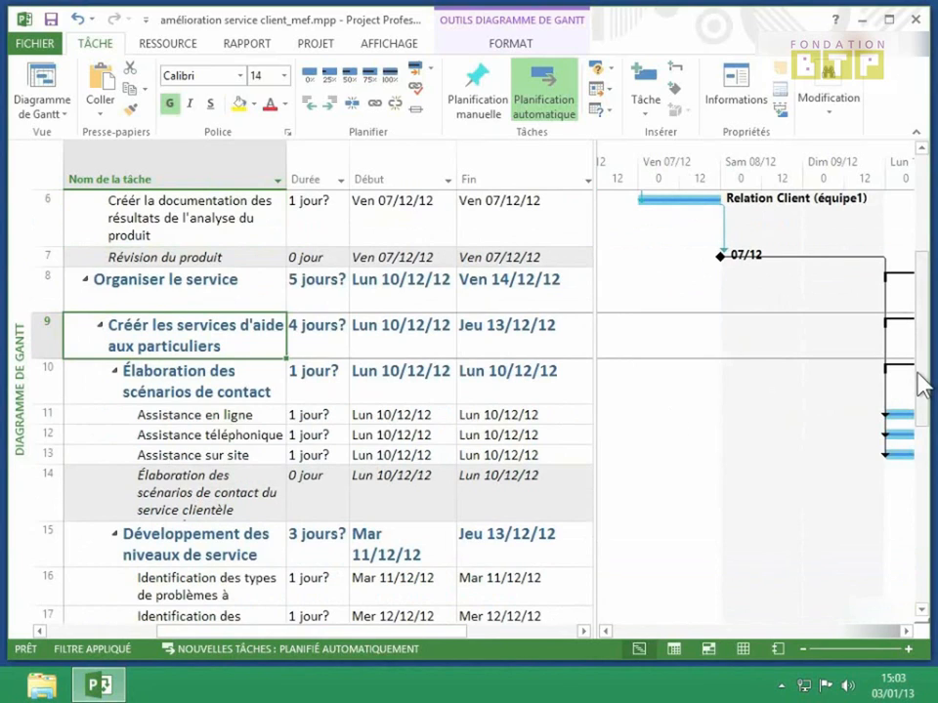
pyautogui.click(923, 617)
pyautogui.click(923, 617)
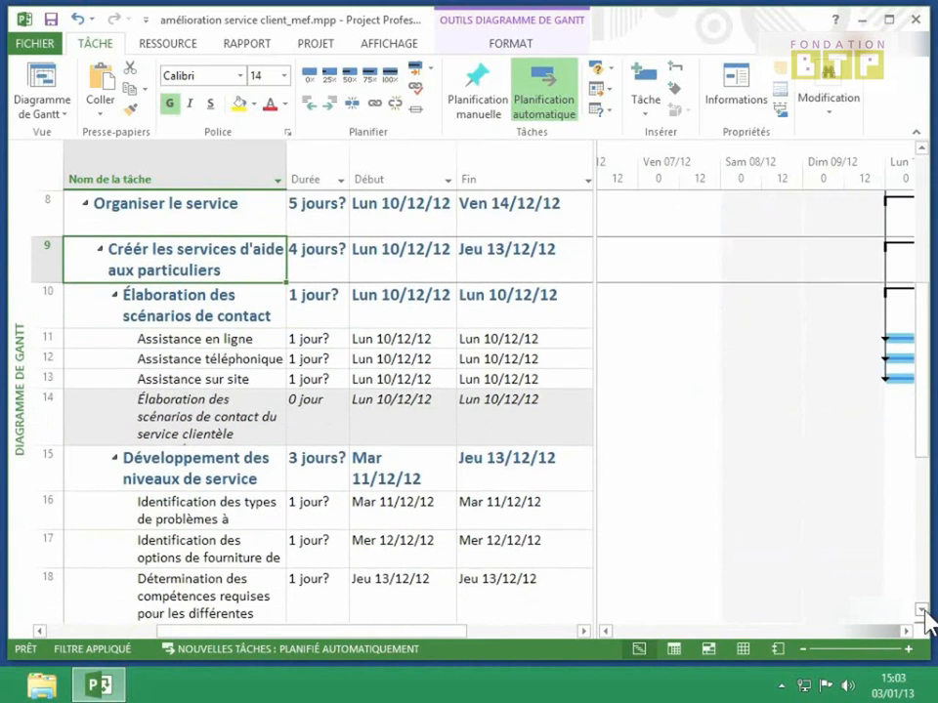
pyautogui.click(923, 617)
pyautogui.click(923, 618)
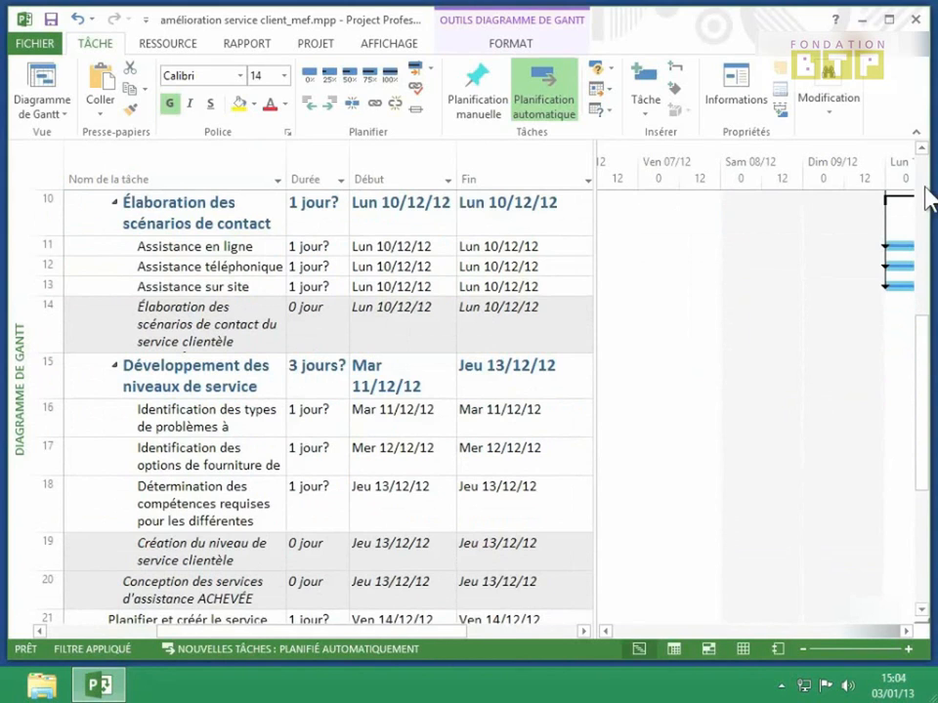
# Step: Return the task list to the project summary row and shift the timeline back to Wednesday 05/12
pyautogui.click(922, 149)
pyautogui.click(922, 149)
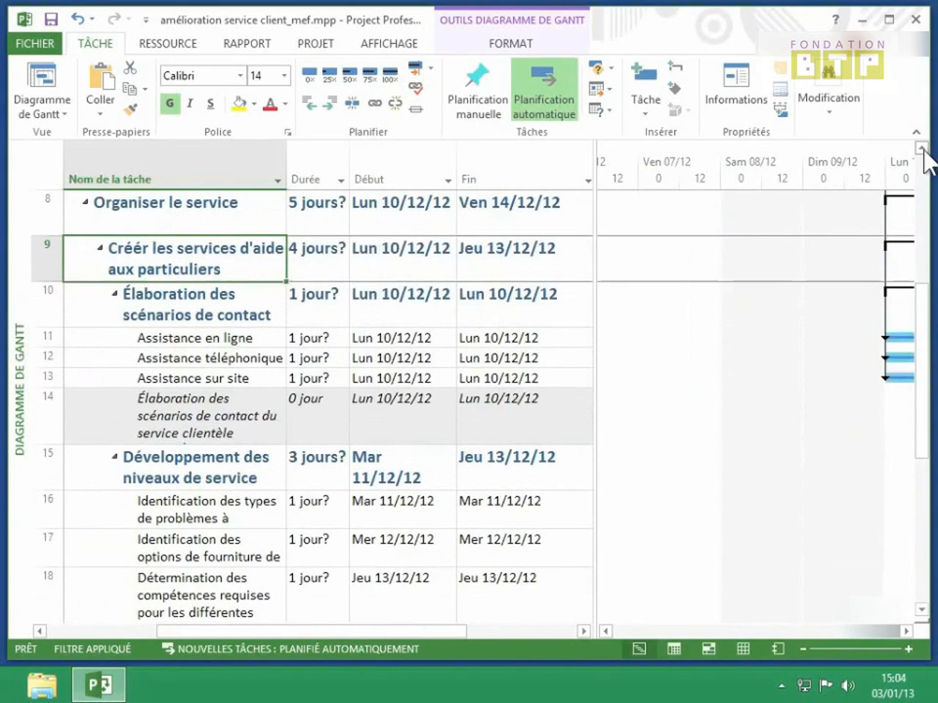
pyautogui.click(922, 149)
pyautogui.click(922, 150)
pyautogui.click(922, 150)
pyautogui.click(922, 149)
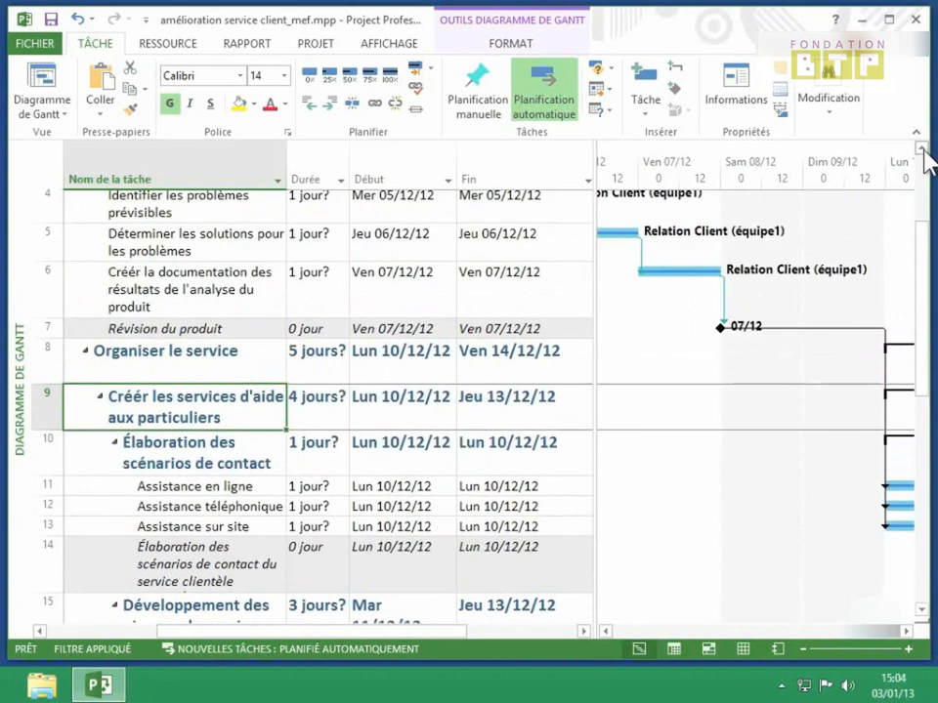
pyautogui.click(922, 150)
pyautogui.click(922, 150)
pyautogui.click(923, 149)
pyautogui.click(922, 149)
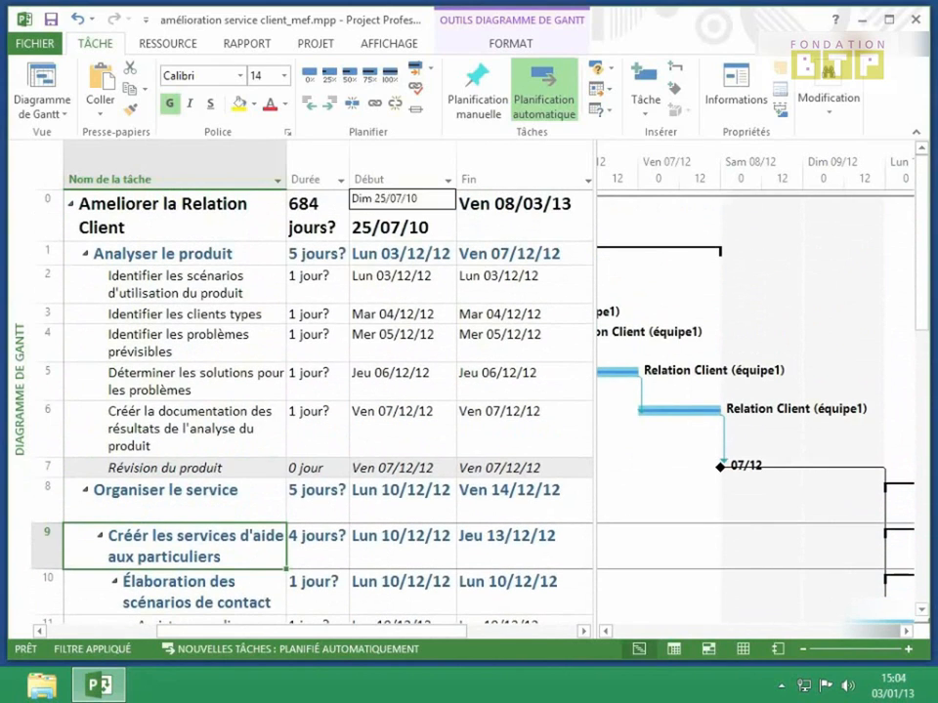
pyautogui.moveTo(328, 630)
pyautogui.mouseDown()
pyautogui.moveTo(252, 630)
pyautogui.moveTo(482, 630)
pyautogui.moveTo(226, 633)
pyautogui.moveTo(458, 633)
pyautogui.moveTo(343, 633)
pyautogui.mouseUp()
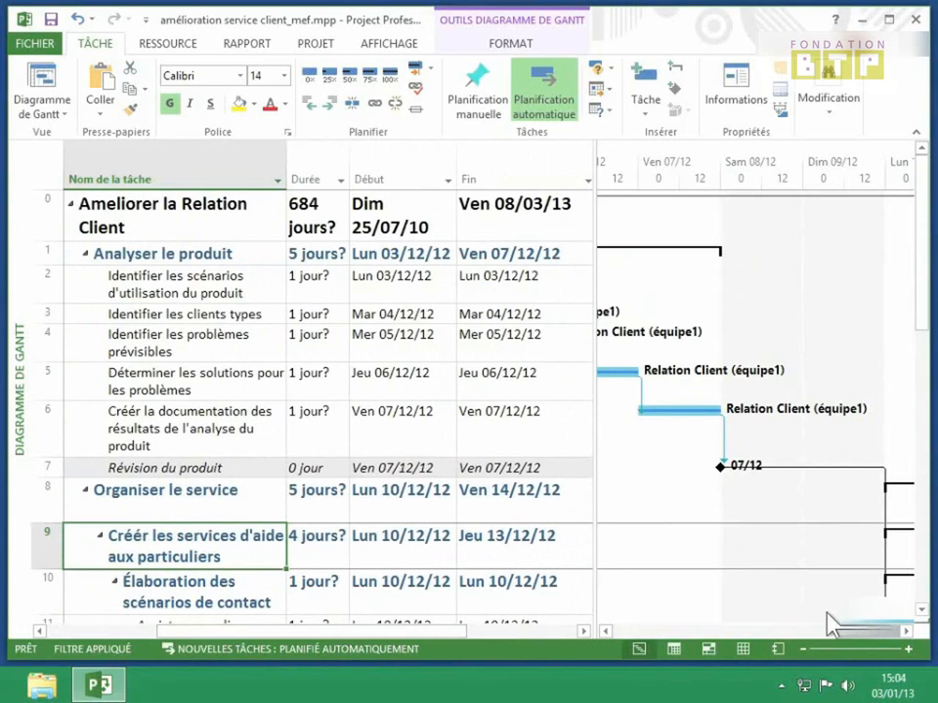
pyautogui.moveTo(870, 635)
pyautogui.mouseDown()
pyautogui.moveTo(836, 635)
pyautogui.moveTo(858, 636)
pyautogui.moveTo(871, 659)
pyautogui.mouseUp()
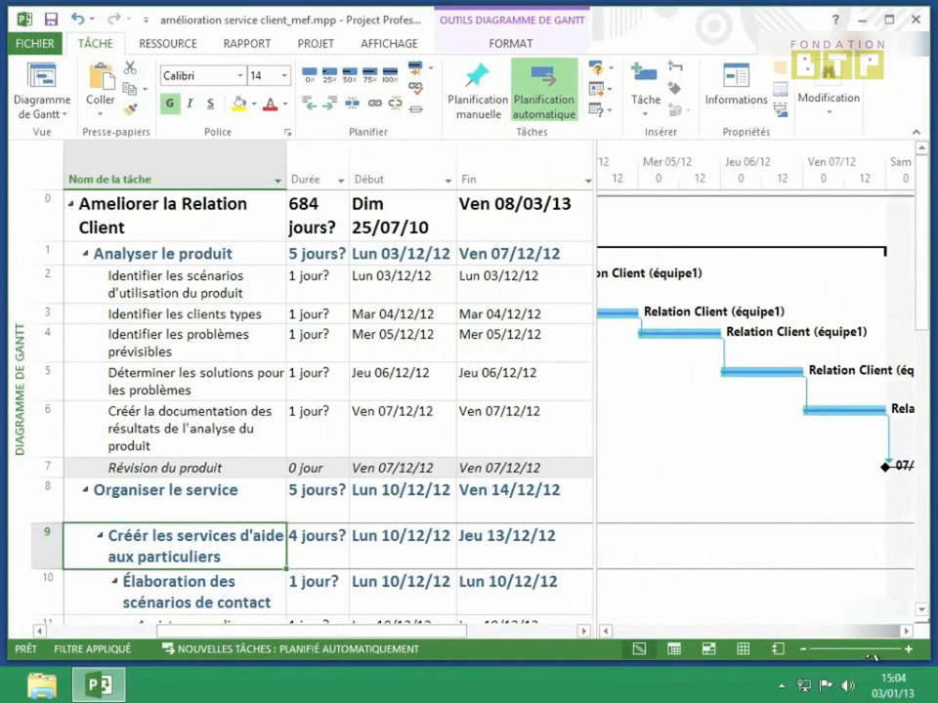